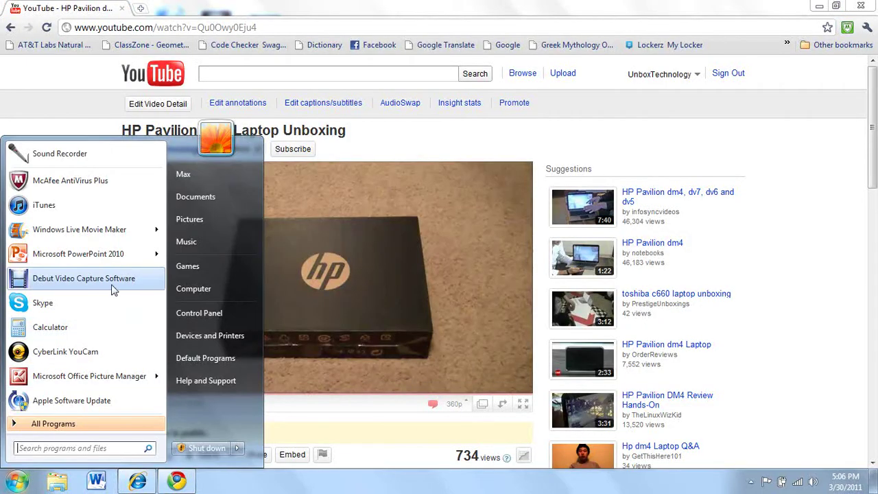
Launch Debut Video Capture Software from the Start menu
click(113, 290)
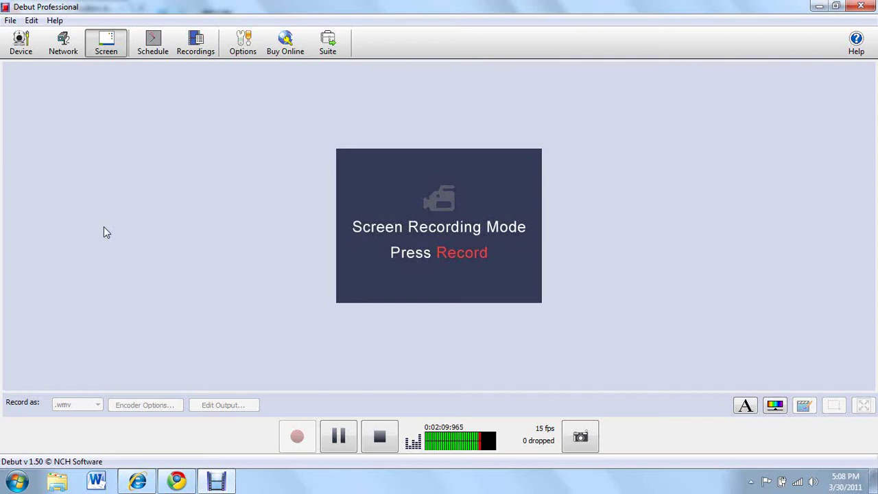
click(745, 405)
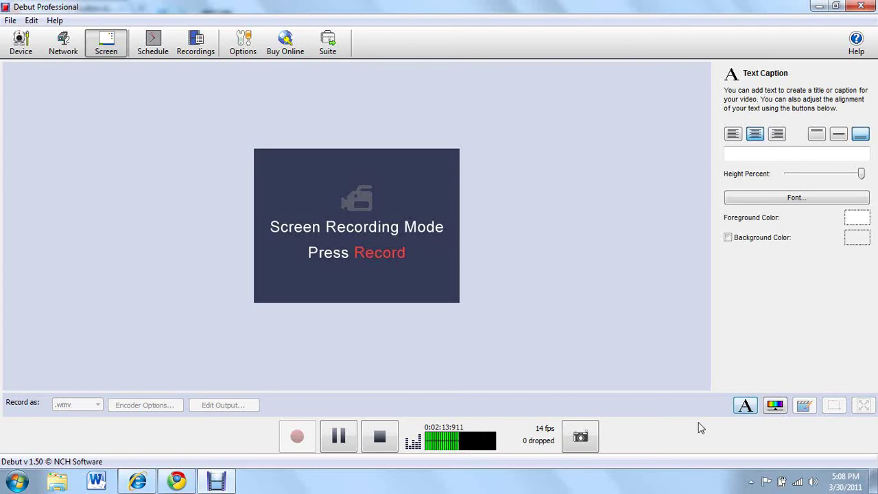
click(796, 154)
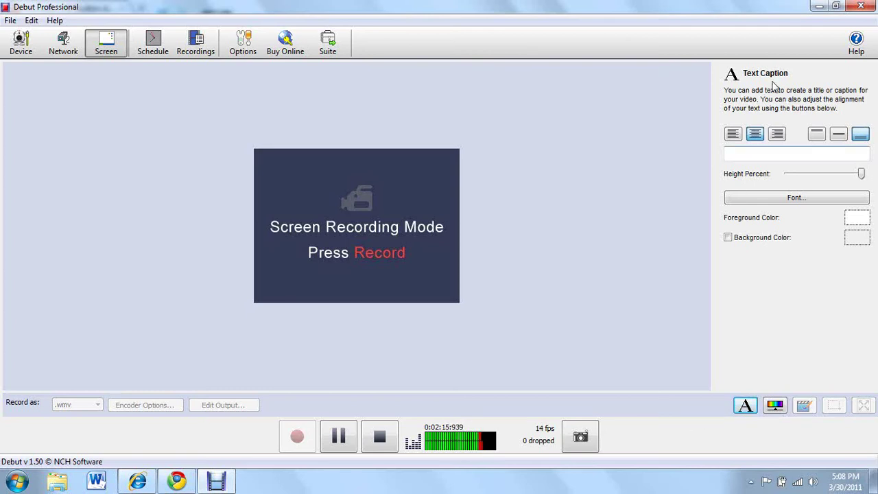
click(797, 197)
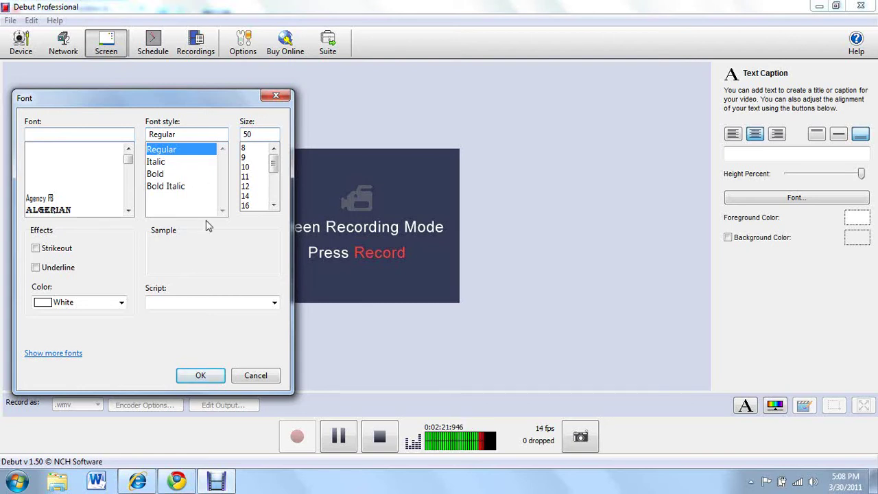
mouse_move(129, 159)
mouse_down()
mouse_move(130, 177)
mouse_move(129, 168)
mouse_move(116, 170)
mouse_up()
scroll(130, 171, down, 15)
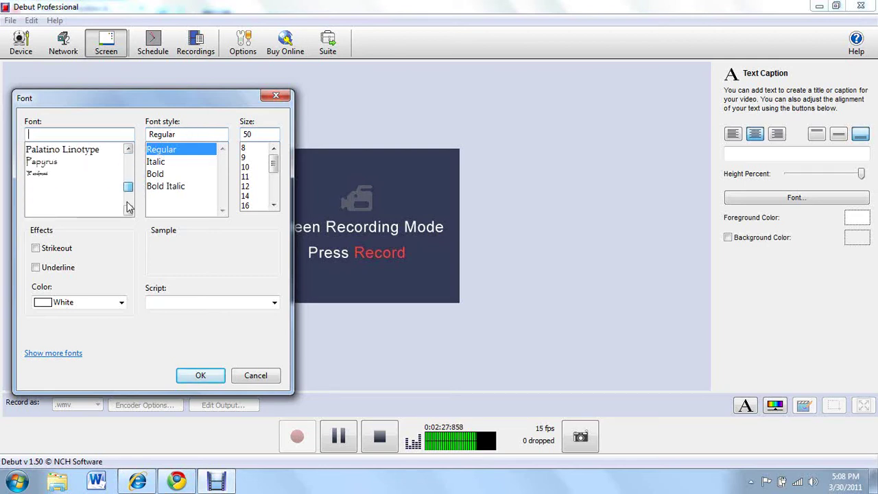
click(276, 95)
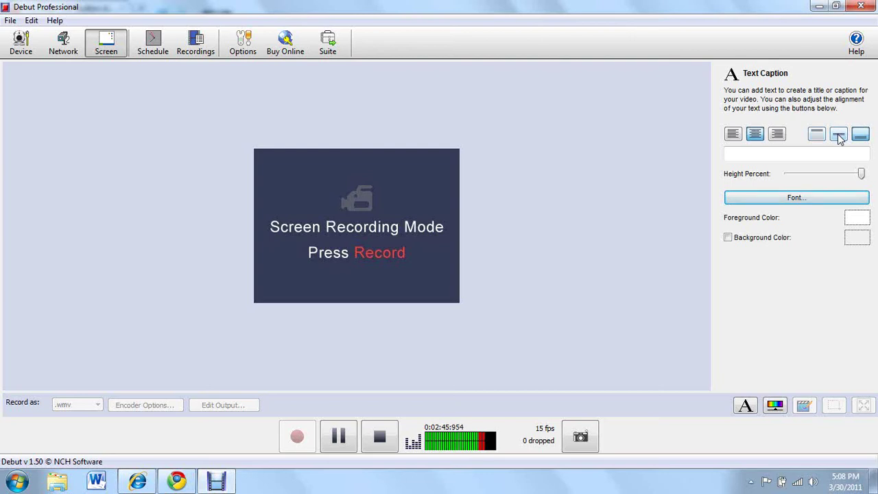
click(860, 135)
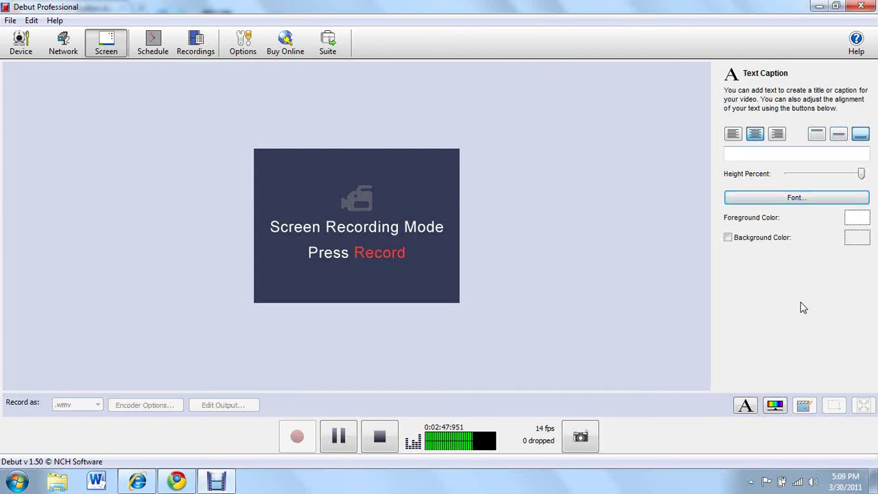
Show the color settings and reset them to defaults: Brightness 0, Contrast 0, Gamma 1.00
click(777, 405)
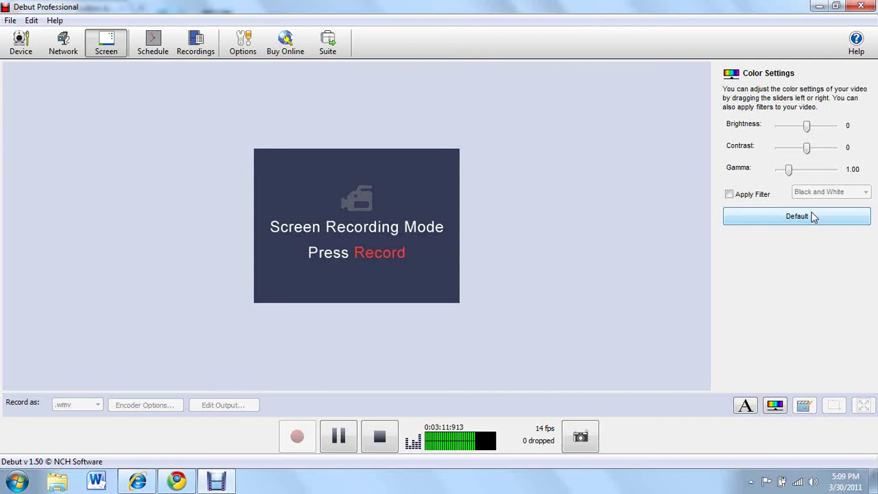
click(808, 216)
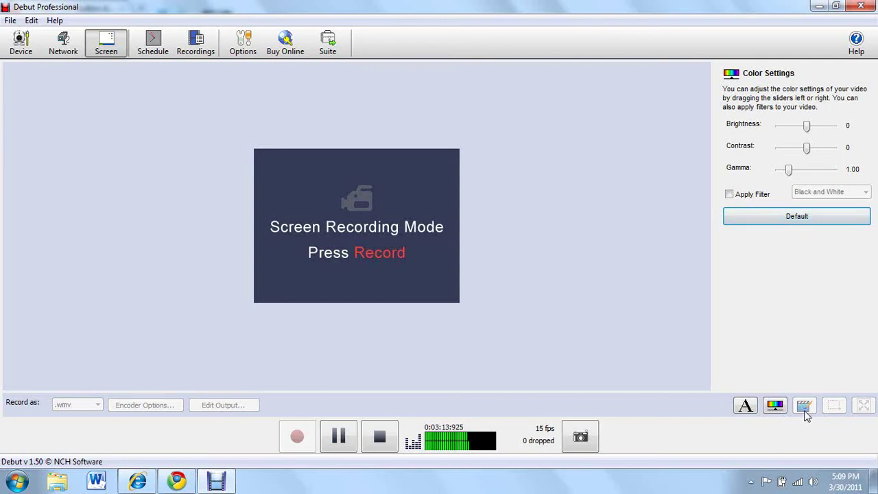
Switch from the color settings back to the Text Caption settings
click(746, 406)
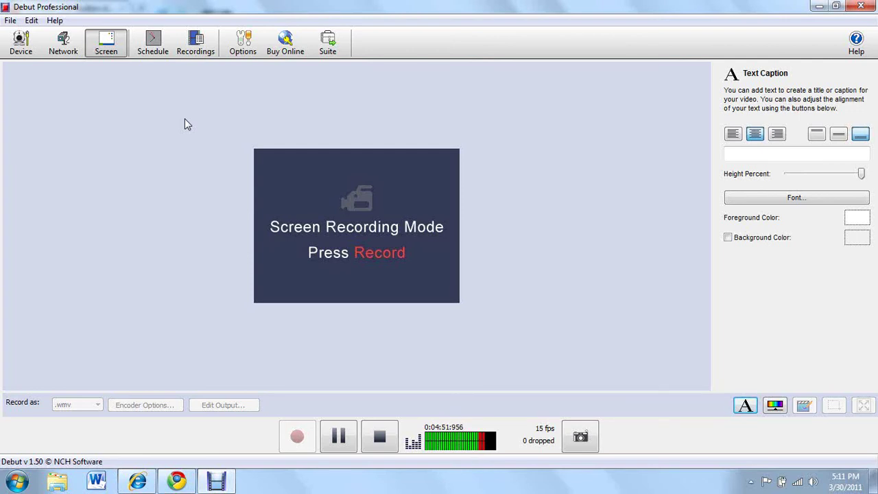
Try the Options button, then dismiss the confirmation to keep the capture recording
click(253, 52)
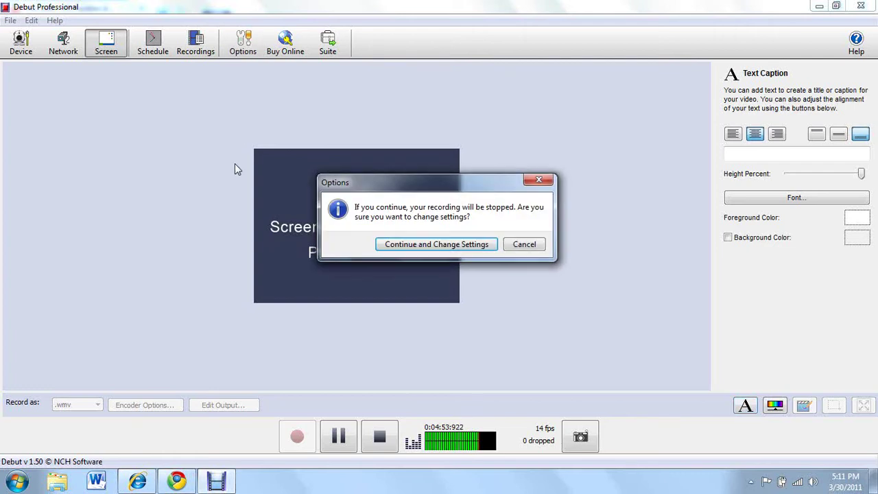
click(543, 177)
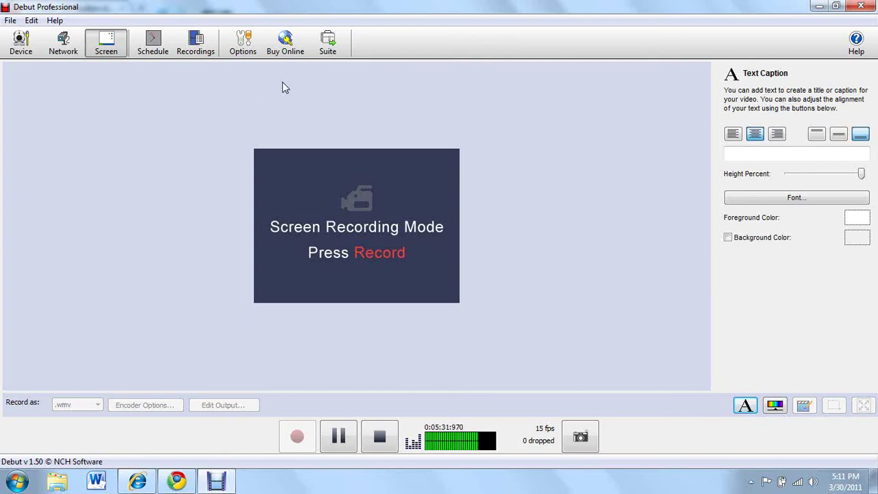
Open the NCH Software Suite window, move it aside, and browse the Dictation and Telephony listings
click(324, 43)
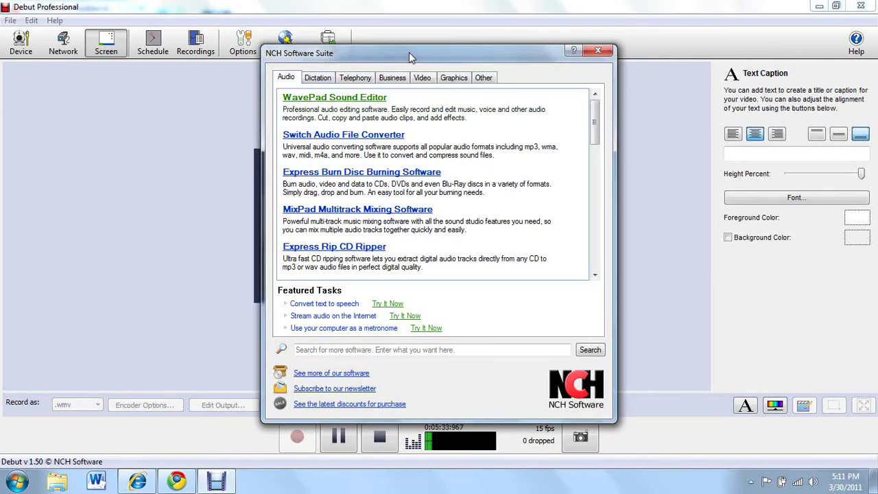
drag(409, 52, 525, 35)
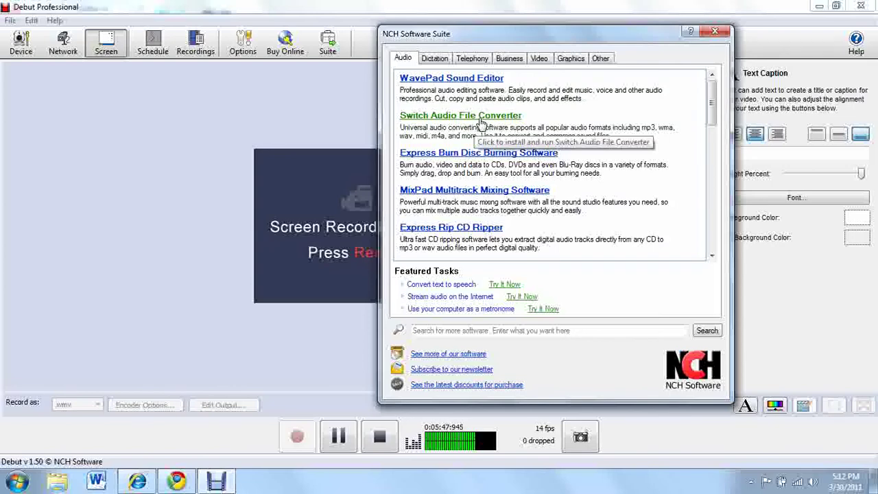
click(434, 60)
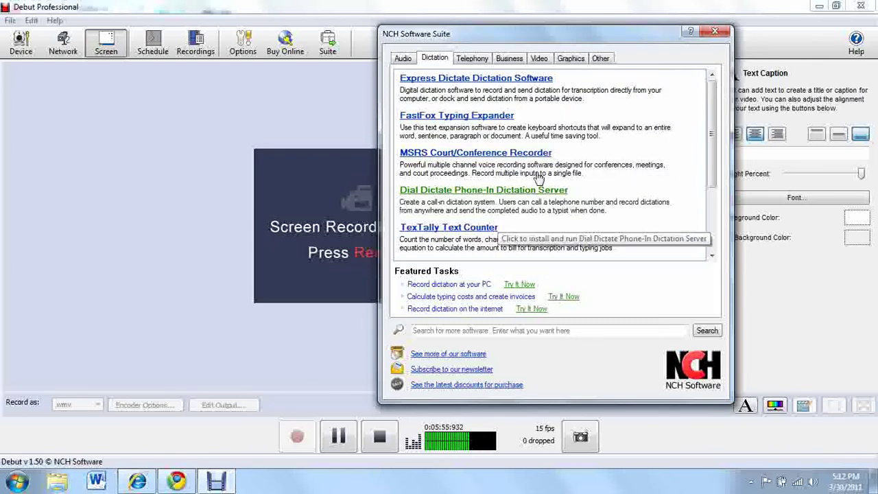
click(475, 60)
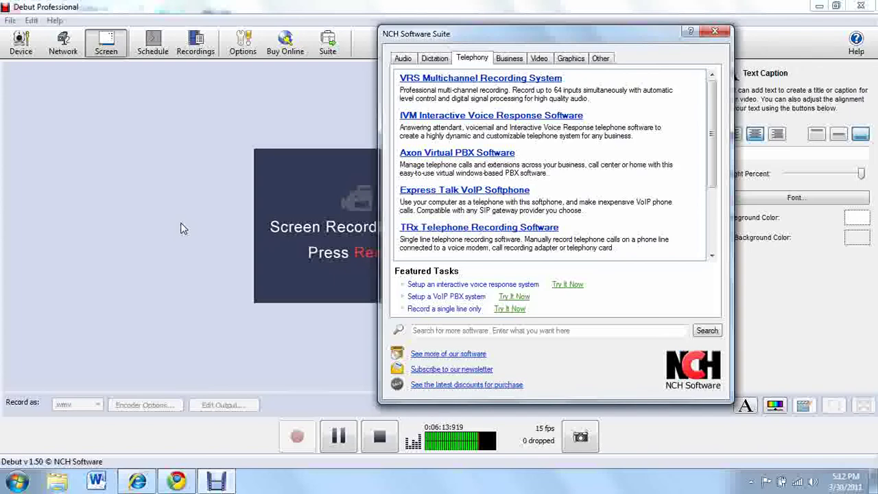
Scroll through the Business listings, then view the Video and Graphics software
click(516, 59)
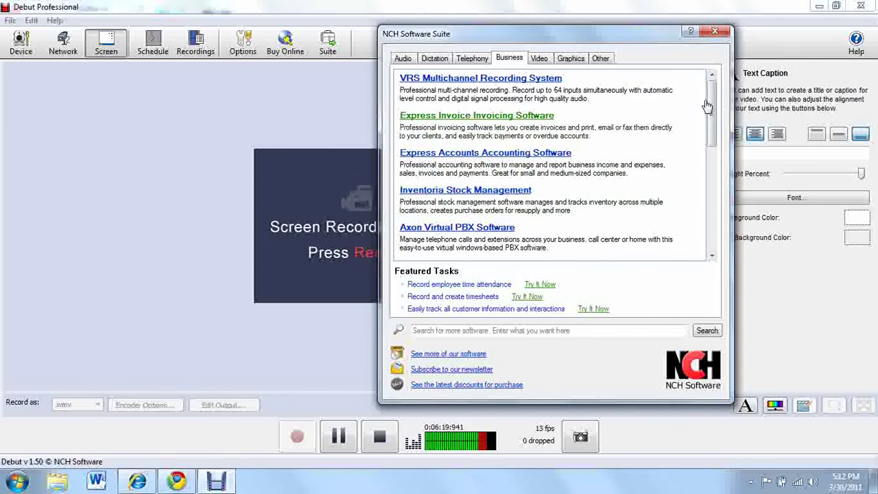
drag(708, 106, 568, 288)
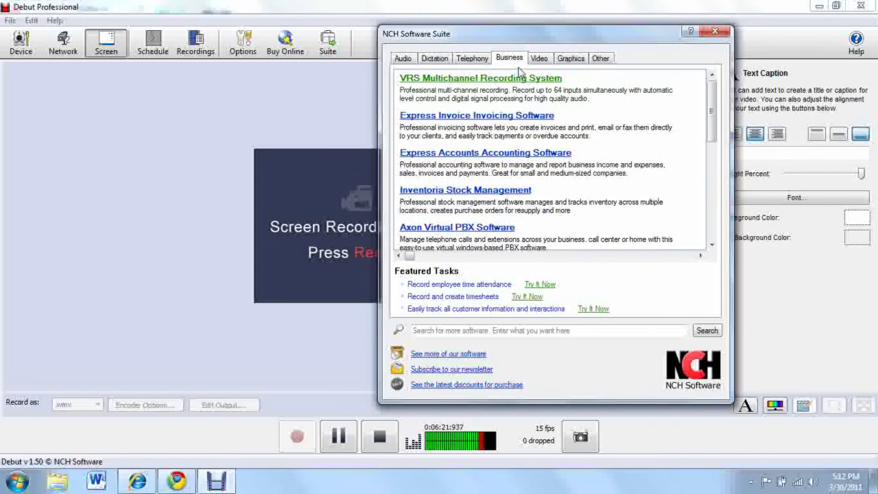
click(539, 60)
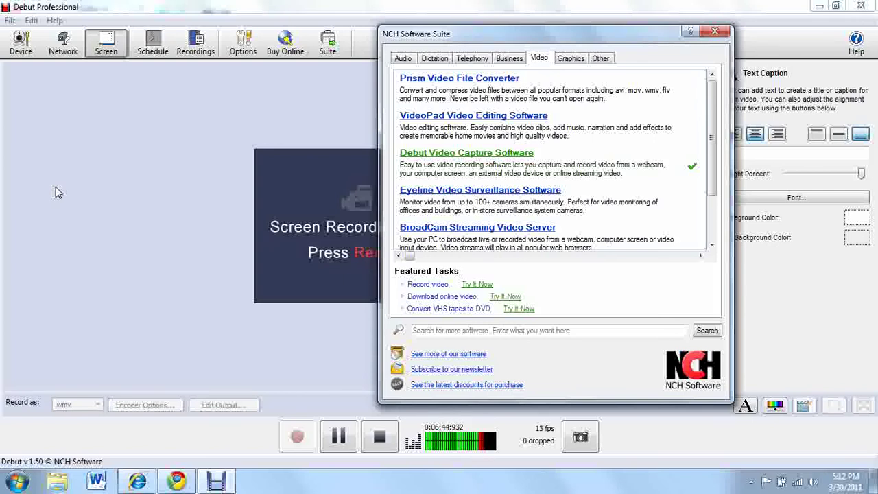
click(567, 60)
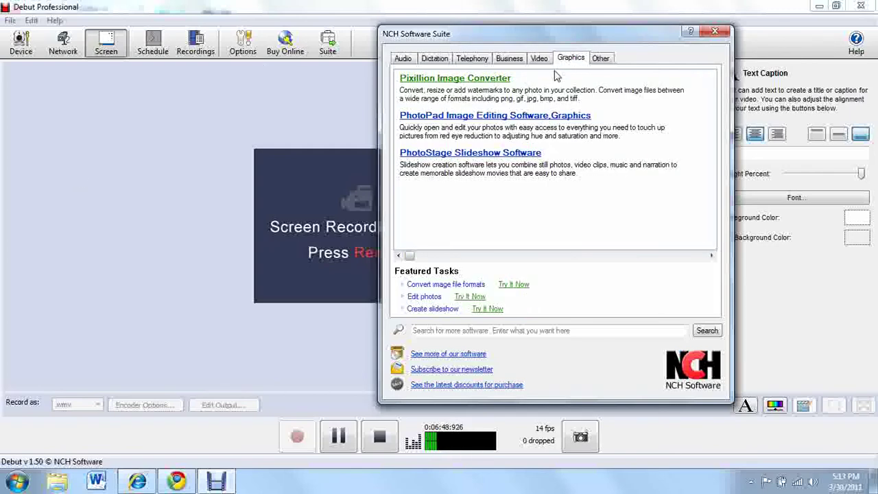
Move the suite window left and list the Other software, from Disketch to Lightning PDF Printer
drag(548, 39, 425, 56)
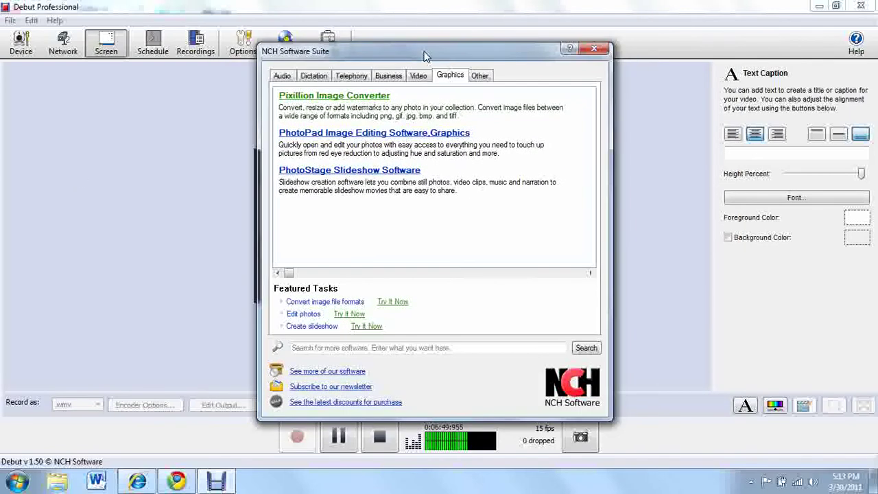
click(479, 77)
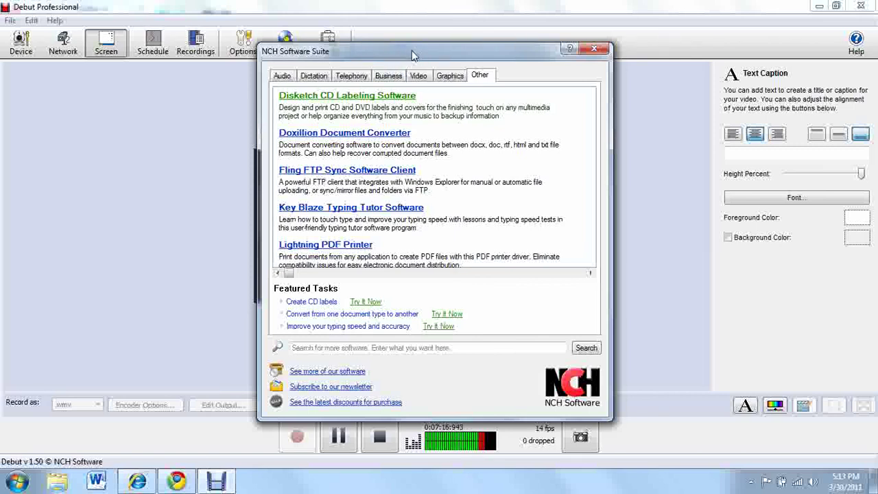
Close the suite window, view Debut's help contents in Internet Explorer, then minimize it
click(585, 51)
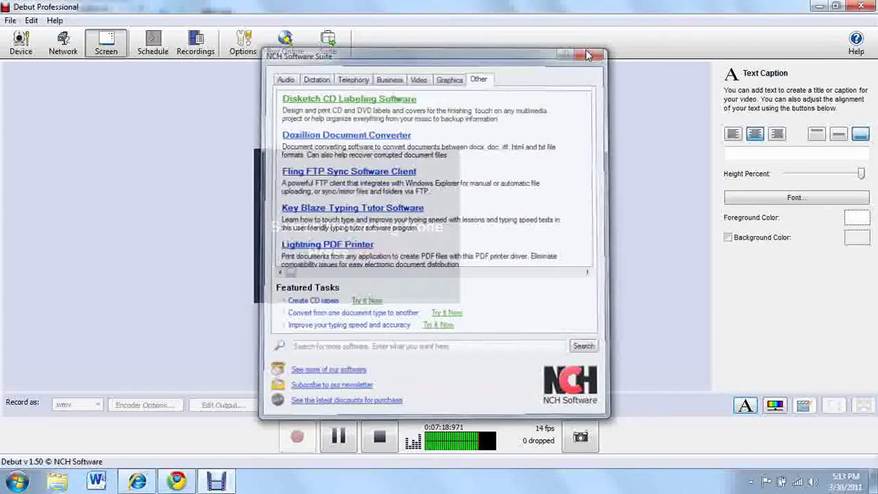
click(818, 7)
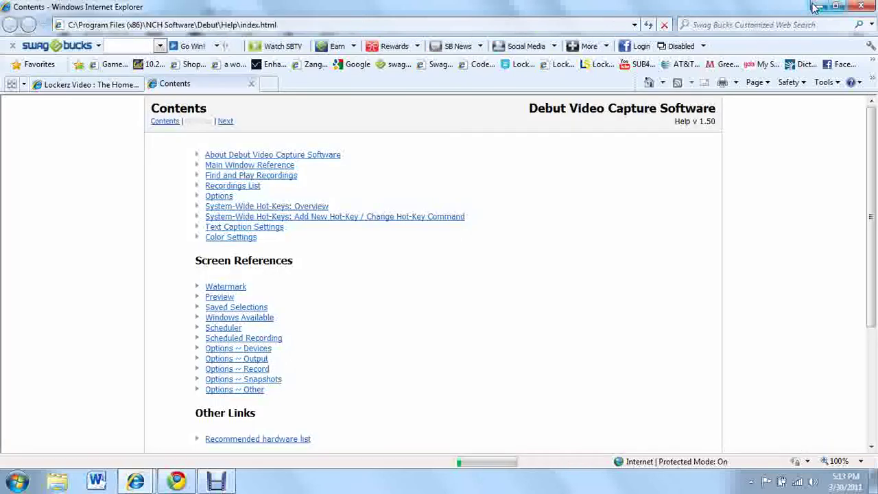
click(818, 6)
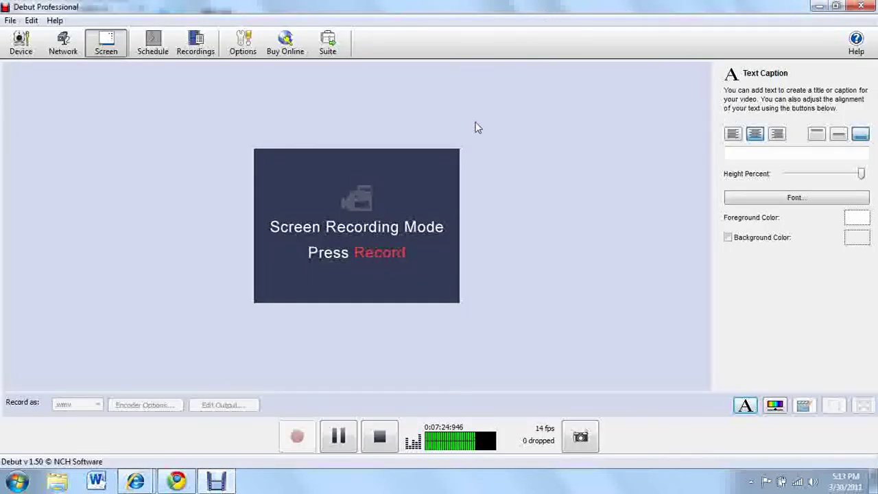
Browse the File menu, then the Edit menu's caption, color, watermark and desktop-capture commands
click(11, 23)
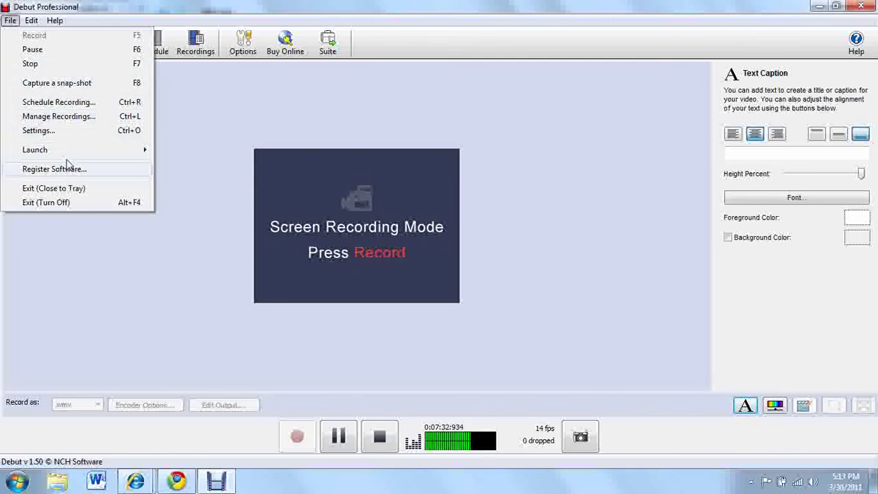
click(228, 108)
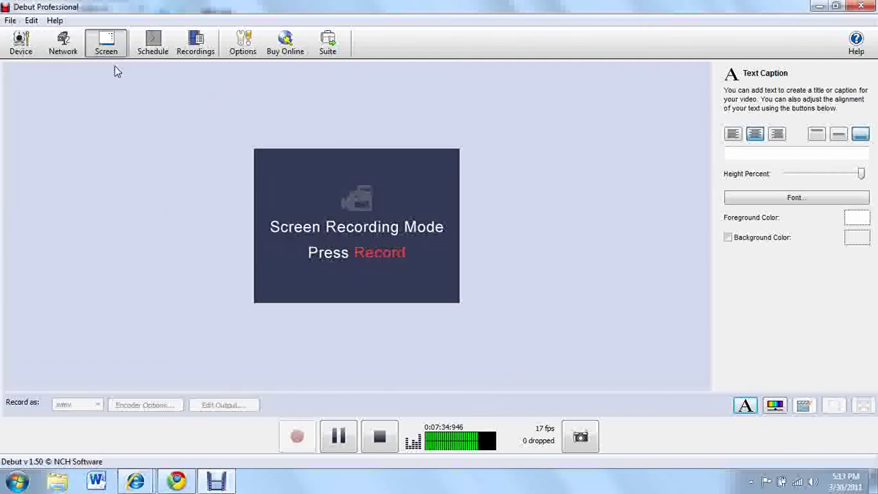
click(31, 20)
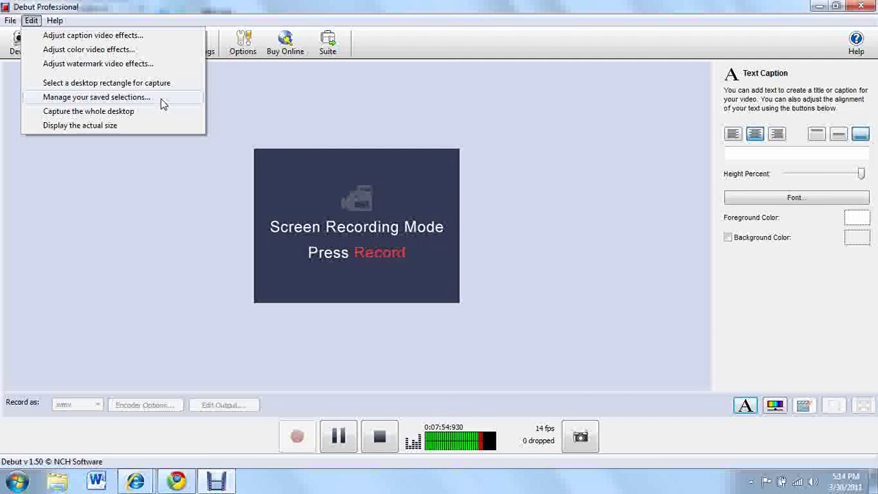
click(164, 176)
click(32, 21)
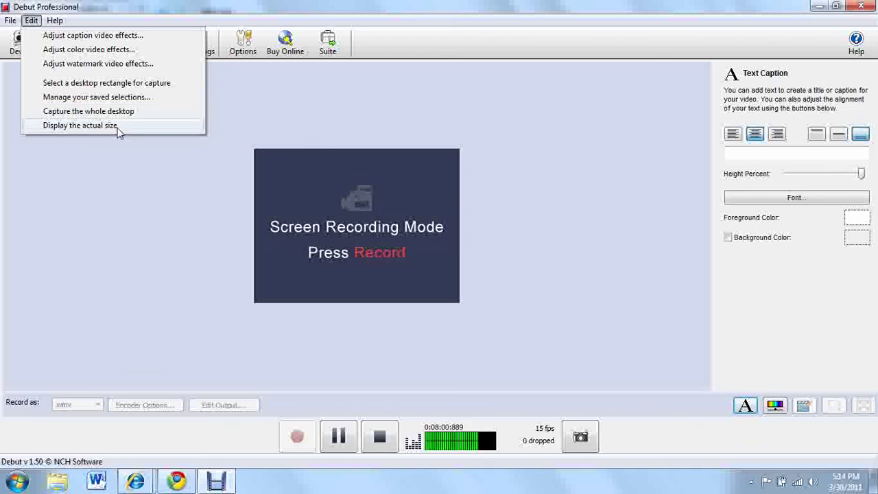
Close the Edit menu, look through the Help menu, and close it without choosing anything
click(107, 177)
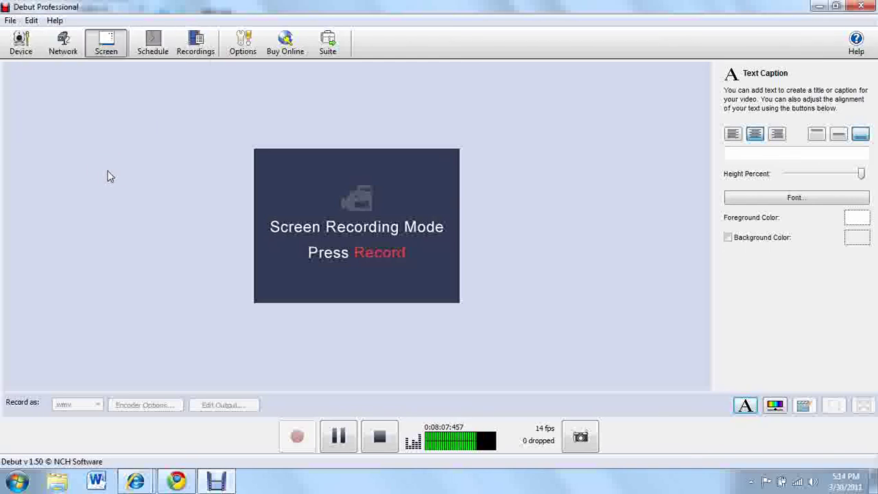
click(54, 21)
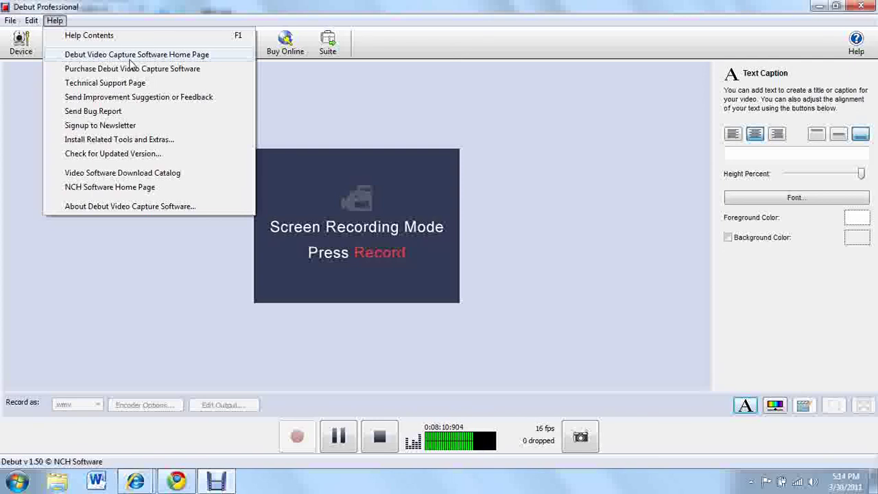
click(89, 240)
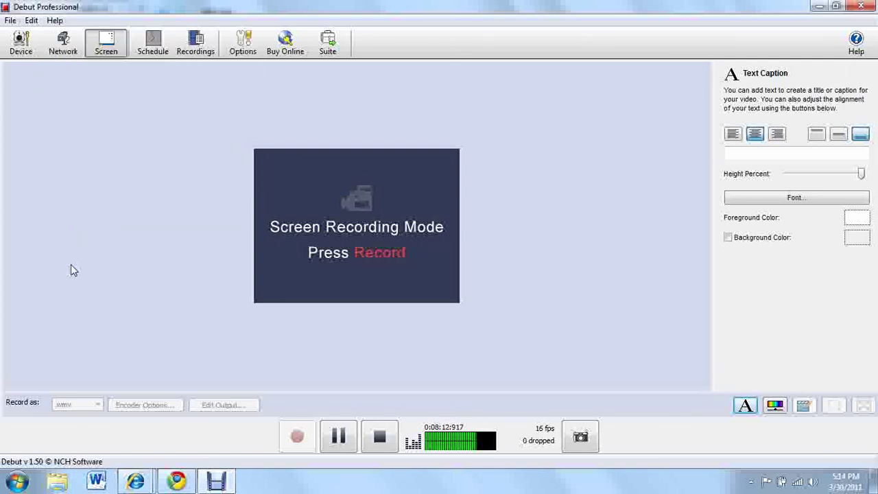